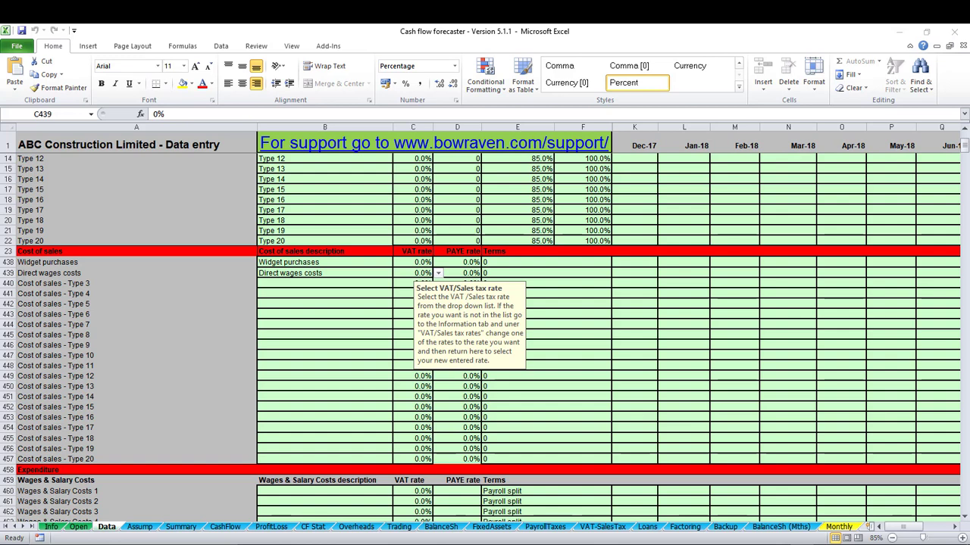
# Enter 5000 in K438 as the Dec-17 Widget purchases cost.
pyautogui.click(637, 263)
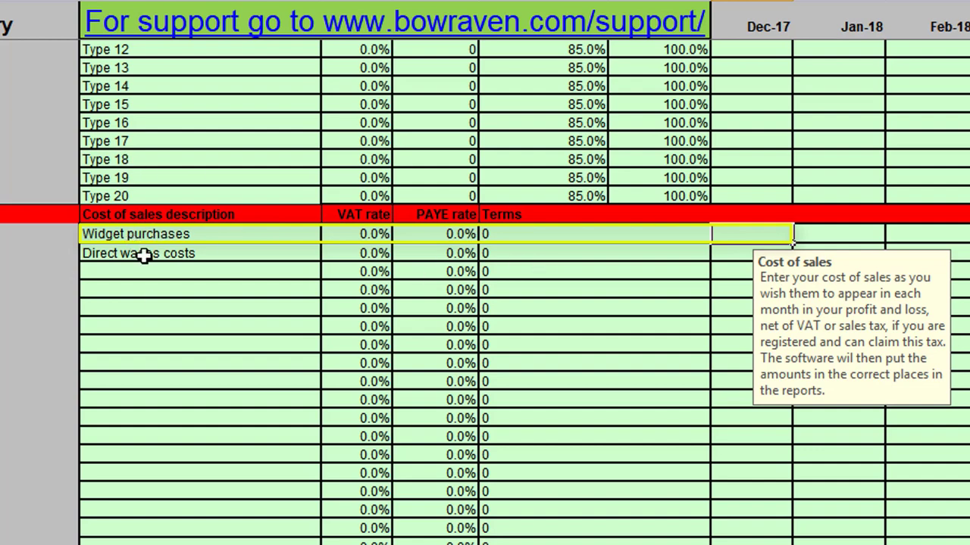
pyautogui.write('5000')
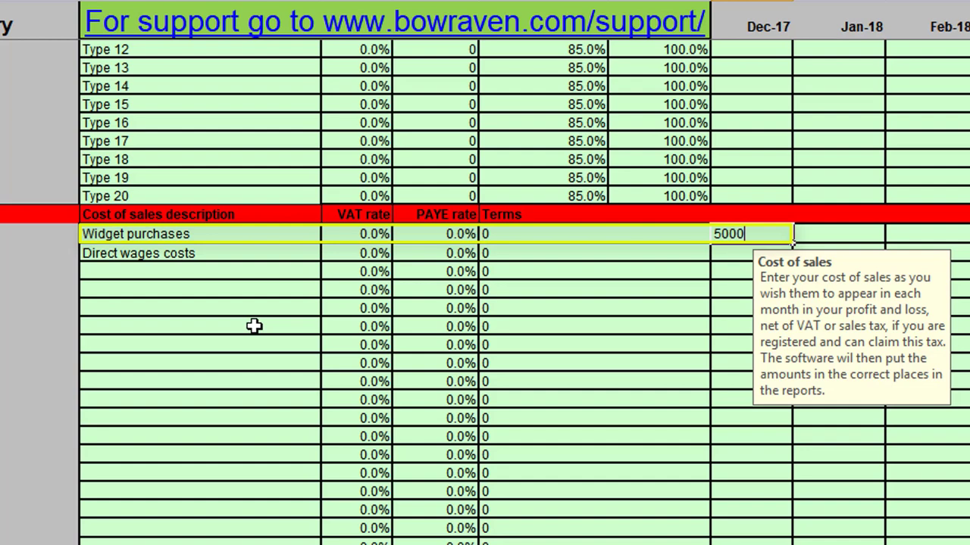
pyautogui.press('Return')
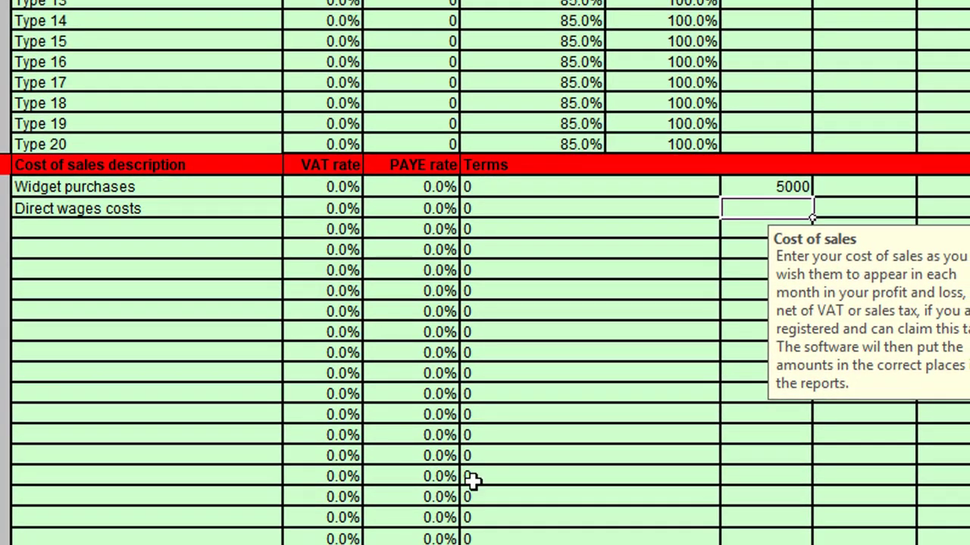
pyautogui.press('Up')
pyautogui.press('Left')
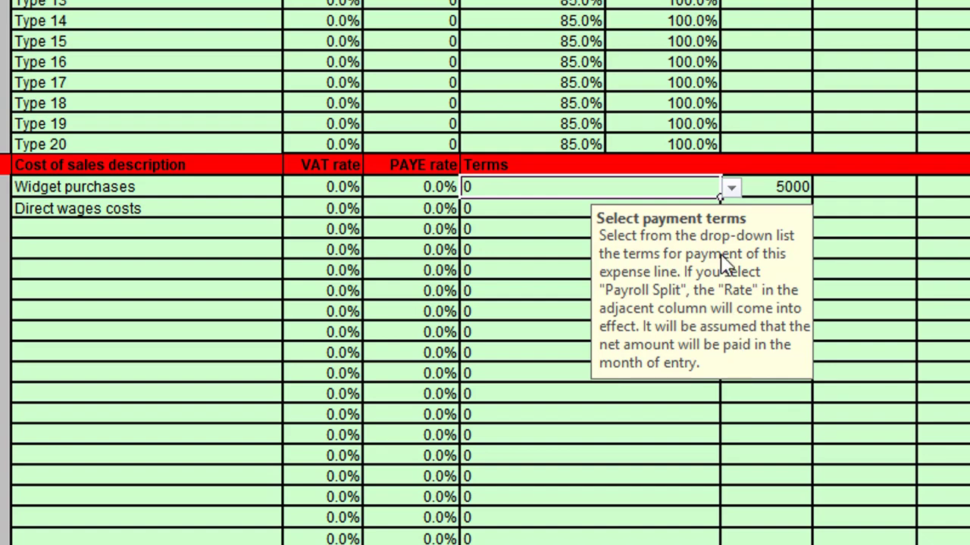
# Choose 2 from the payment terms list for Widget purchases.
pyautogui.click(731, 187)
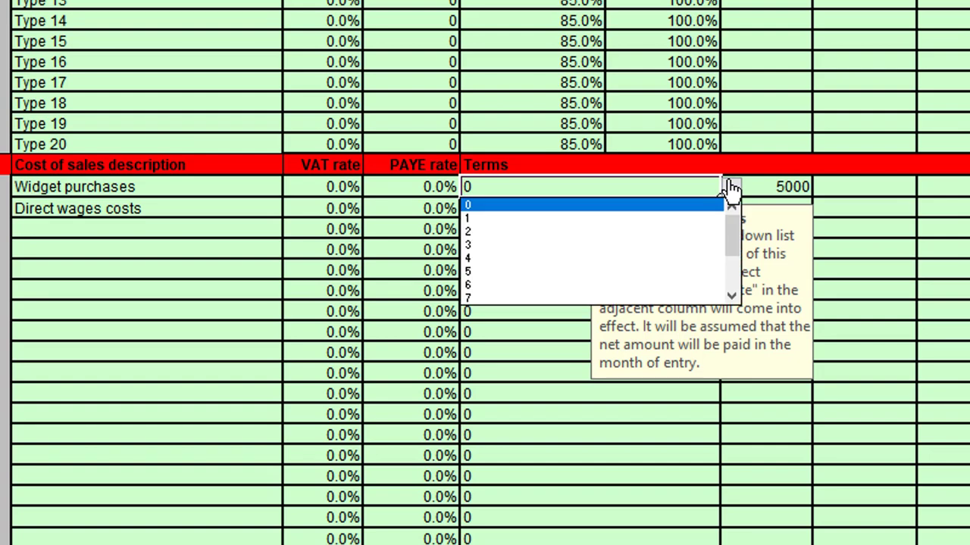
pyautogui.moveTo(738, 234); pyautogui.dragTo(736, 262)
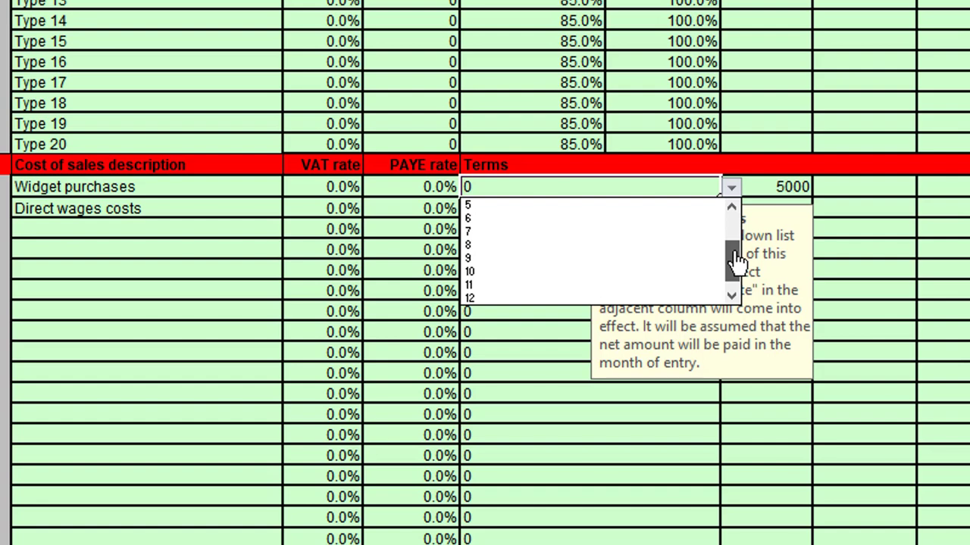
pyautogui.moveTo(737, 262); pyautogui.dragTo(729, 237)
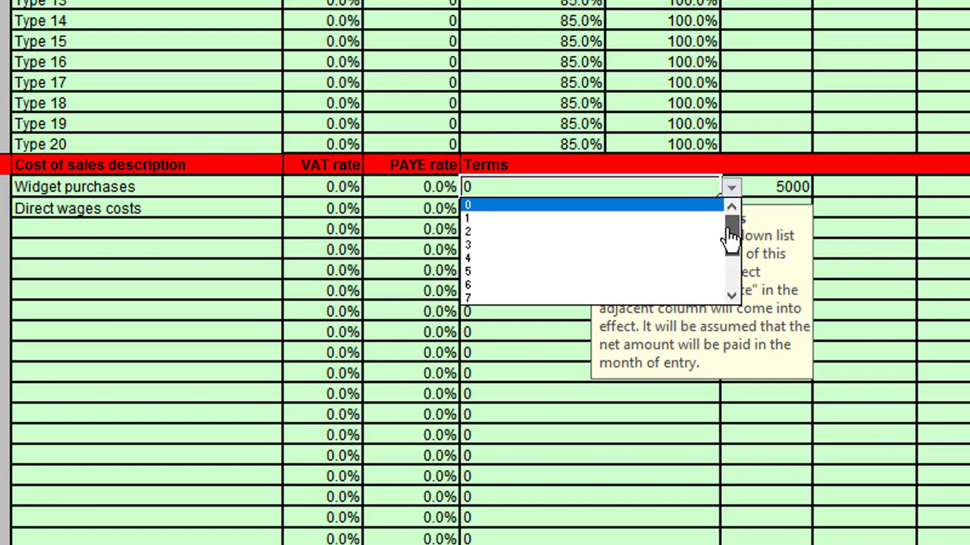
pyautogui.click(536, 237)
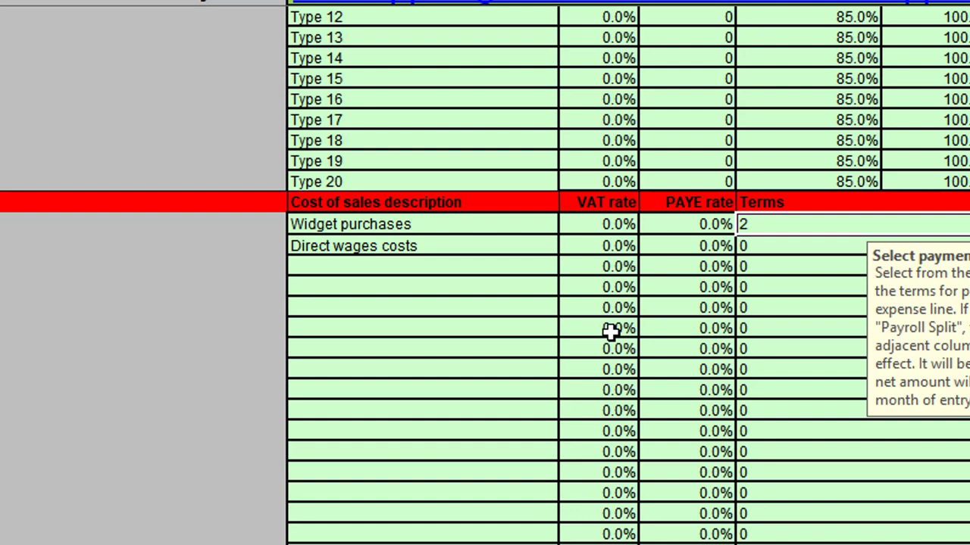
# Enter a 20% VAT rate for Widget purchases and confirm it in the VAT rate list.
pyautogui.click(581, 225)
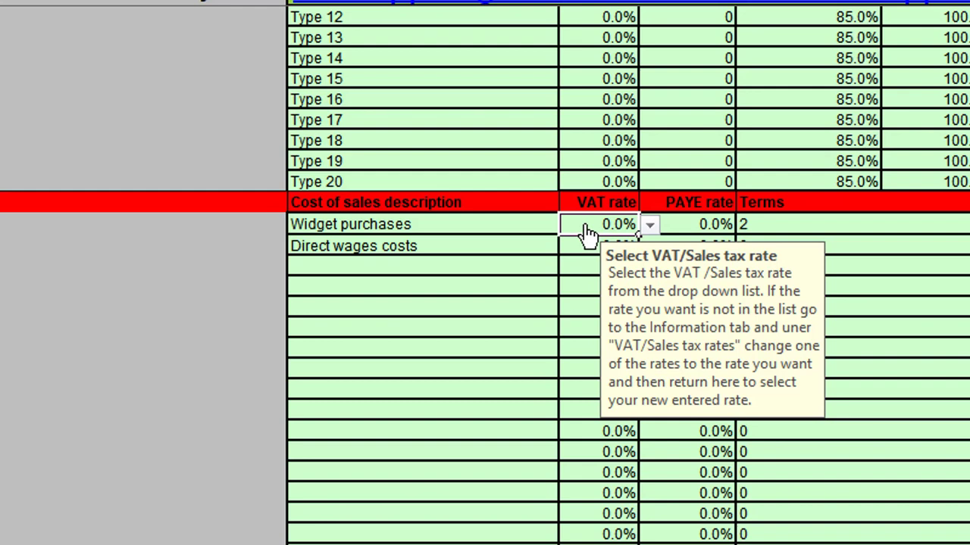
pyautogui.write('20')
pyautogui.press('Return')
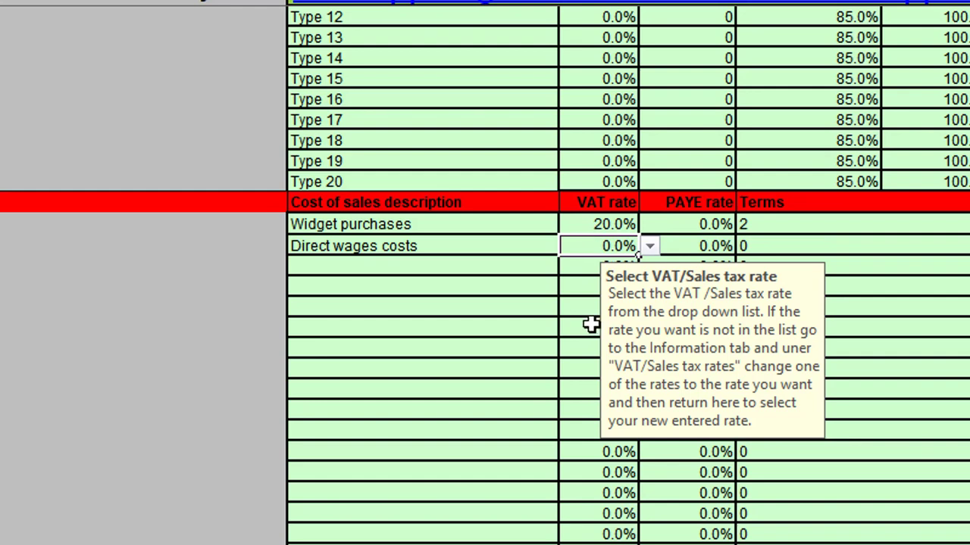
pyautogui.press('Up')
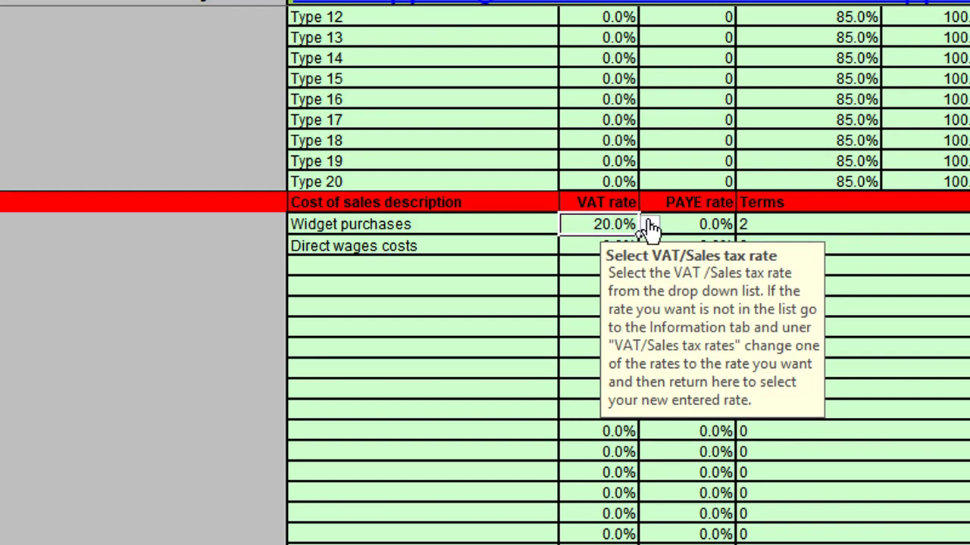
pyautogui.click(650, 226)
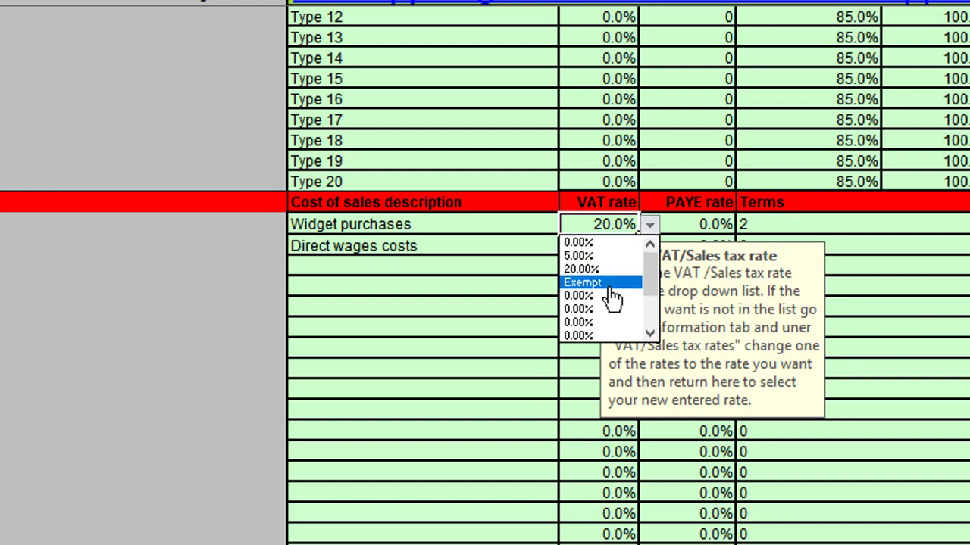
pyautogui.click(794, 228)
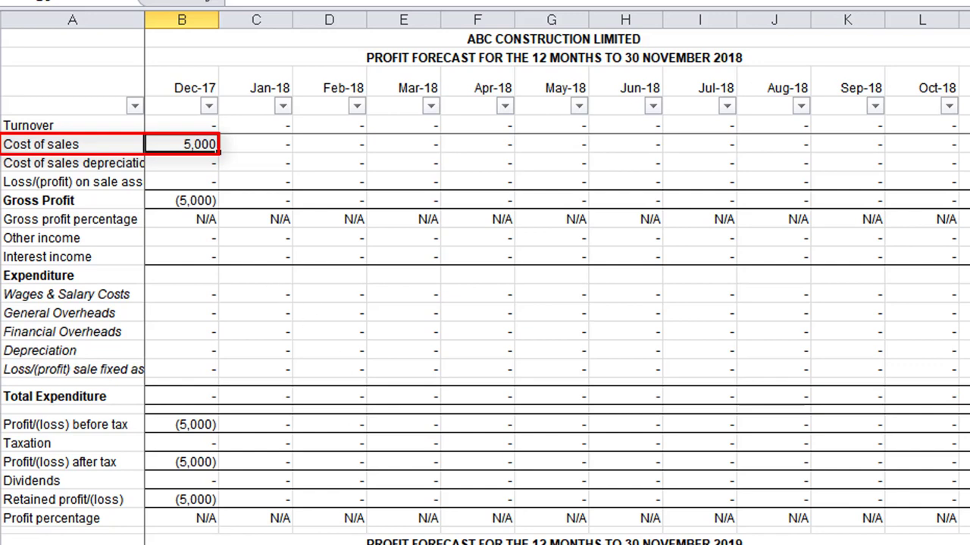
# Go from the profit forecast back to the Data entry sheet with Ctrl+Page Down.
pyautogui.hotkey('ctrl', 'pagedown')
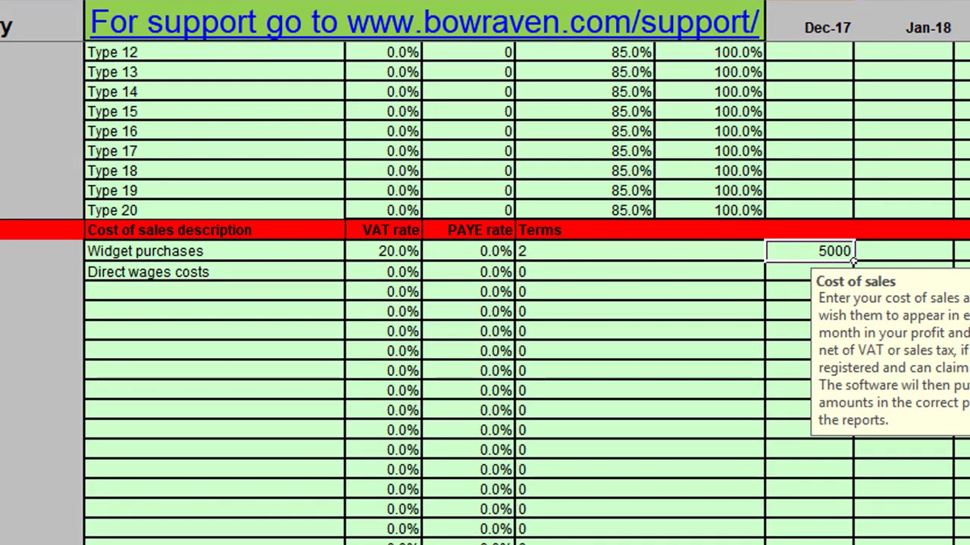
# Clear the Widget purchases Dec-17 amount and enter 4000 as Dec-17 Direct wages costs.
pyautogui.press('Delete')
pyautogui.click(809, 272)
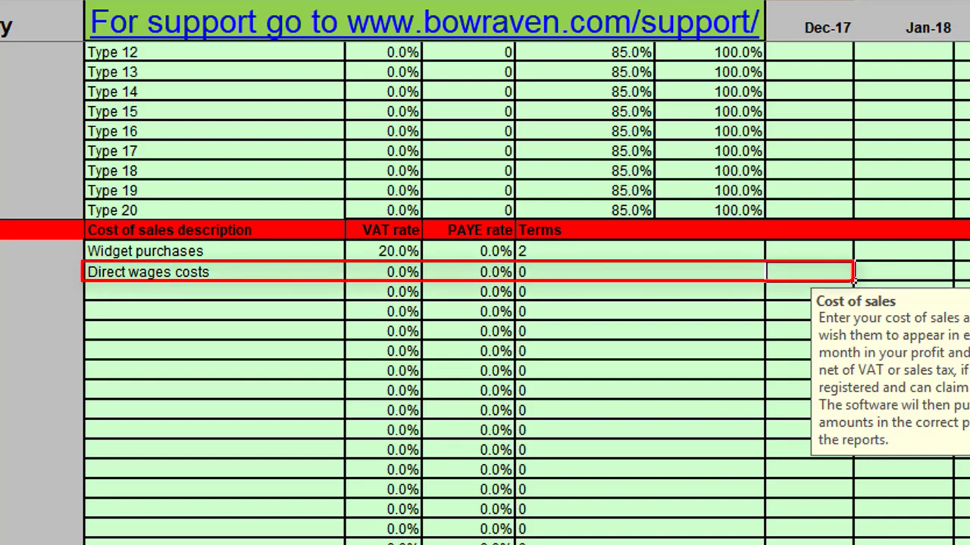
pyautogui.write('4000')
pyautogui.press('Return')
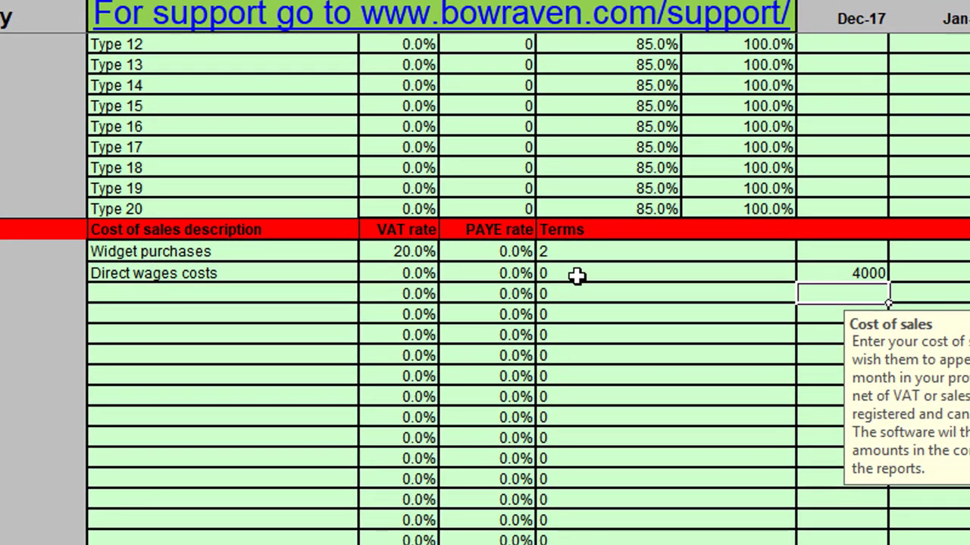
# Choose Payroll split from the payment terms list for Direct wages costs.
pyautogui.click(840, 287)
pyautogui.click(804, 279)
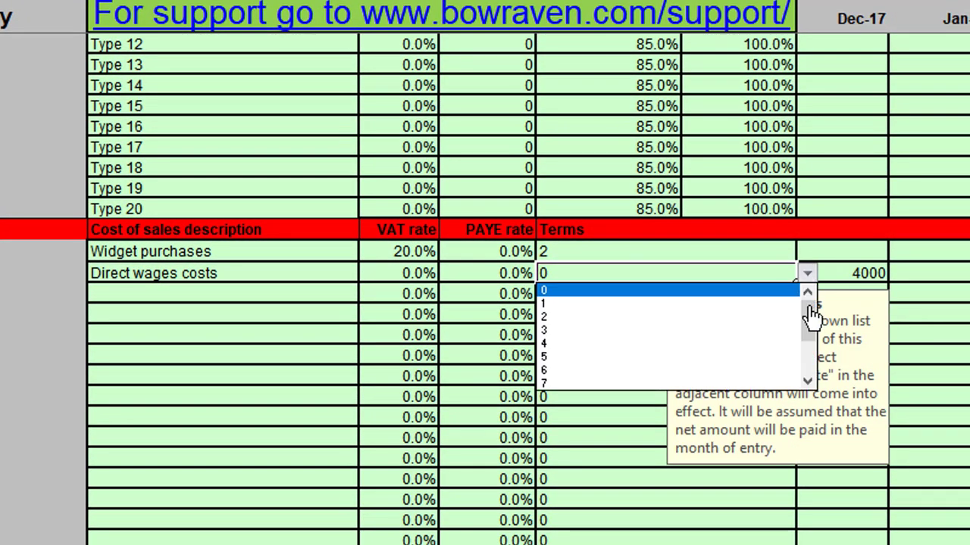
pyautogui.moveTo(809, 300); pyautogui.dragTo(812, 321)
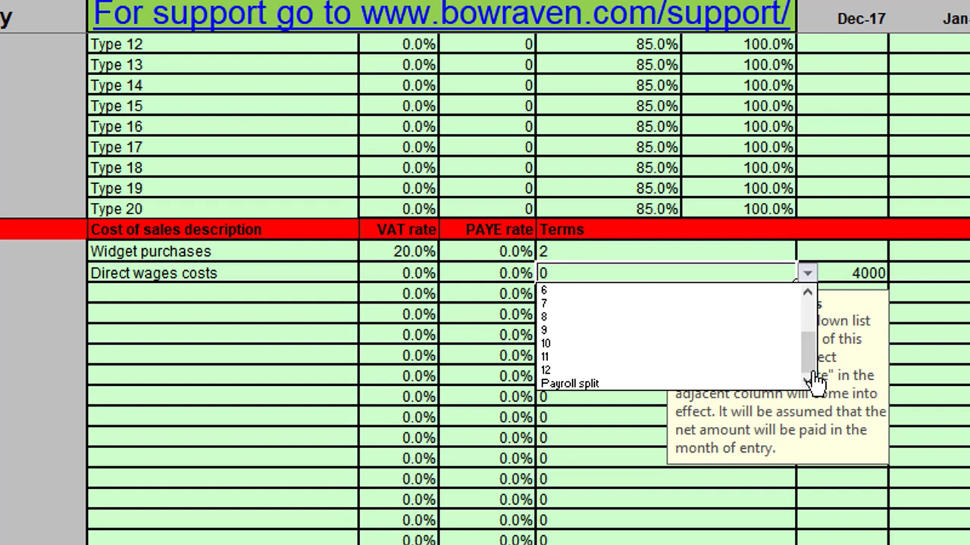
pyautogui.click(610, 387)
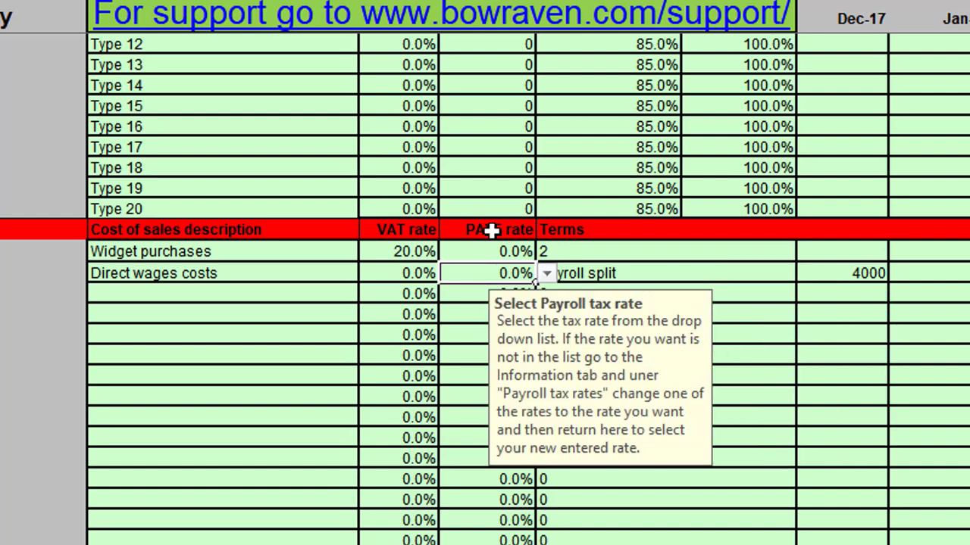
# Pick 20.00% as the PAYE rate for Direct wages costs.
pyautogui.click(546, 274)
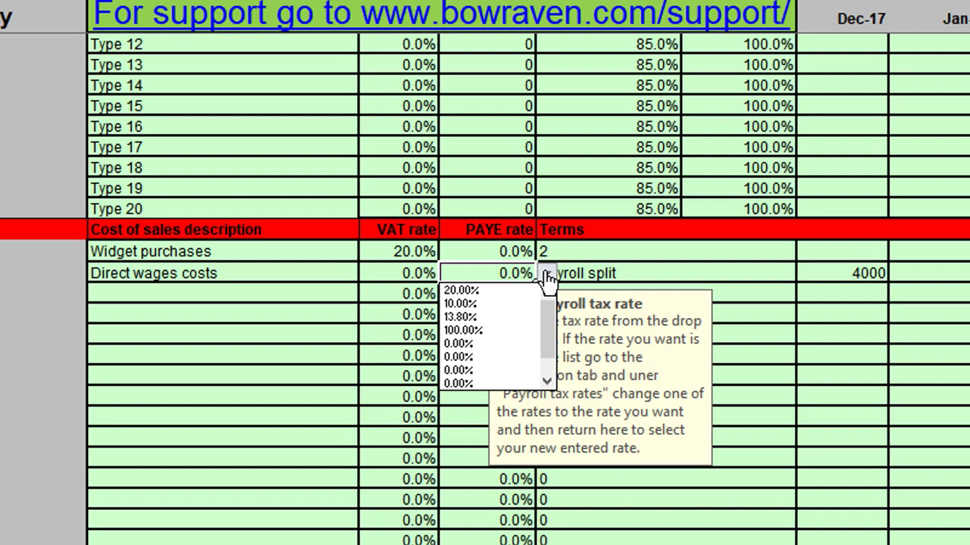
pyautogui.click(459, 291)
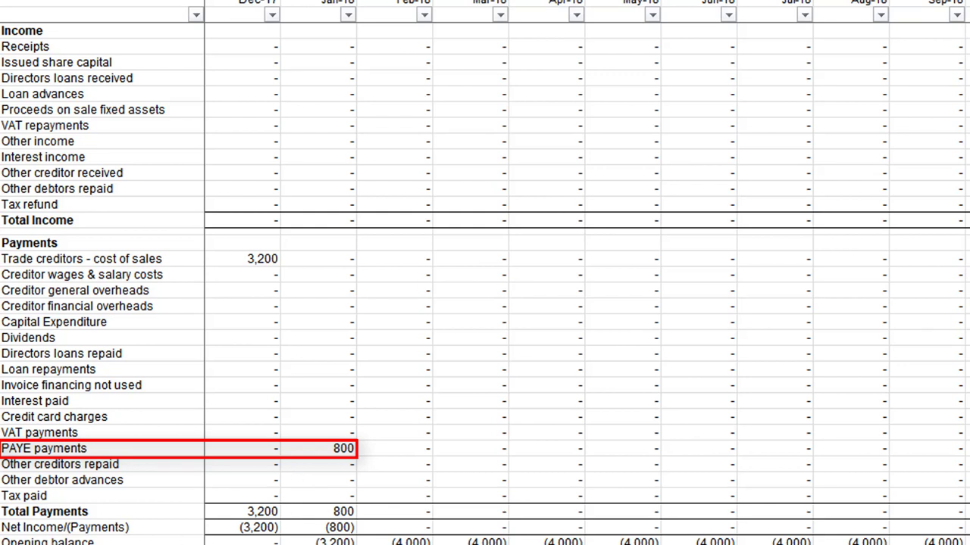
# Change the When PAYE is paid setting to 60-day on the settings sheet.
pyautogui.click(545, 46)
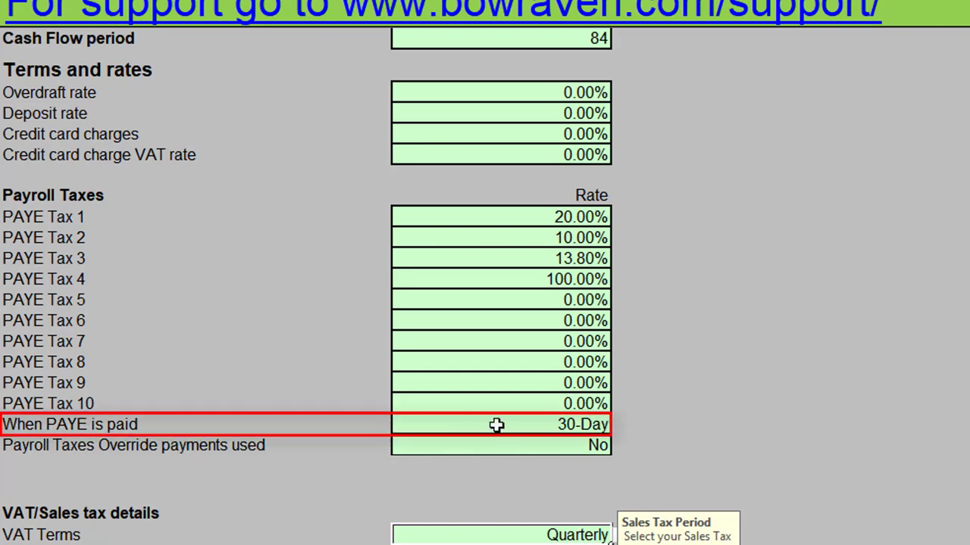
pyautogui.click(598, 425)
pyautogui.click(621, 425)
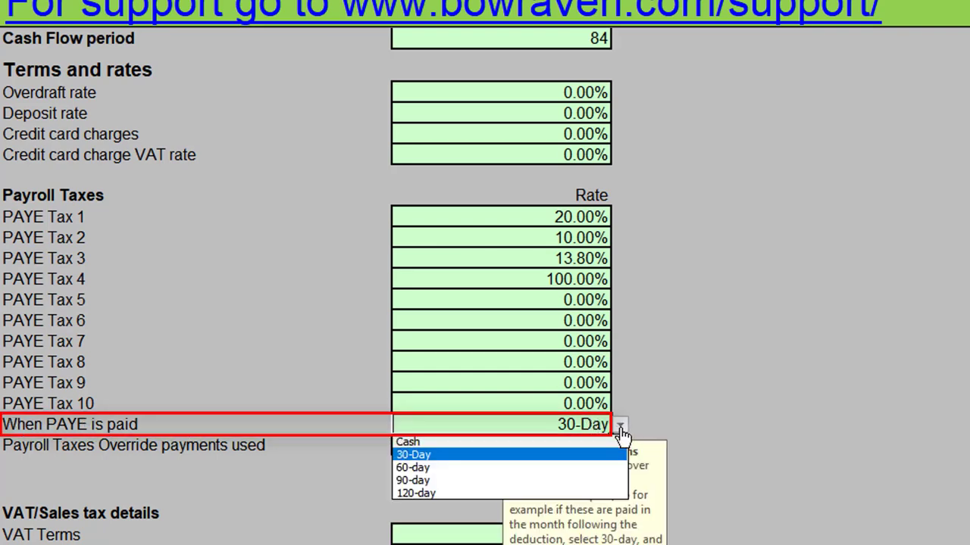
pyautogui.click(517, 470)
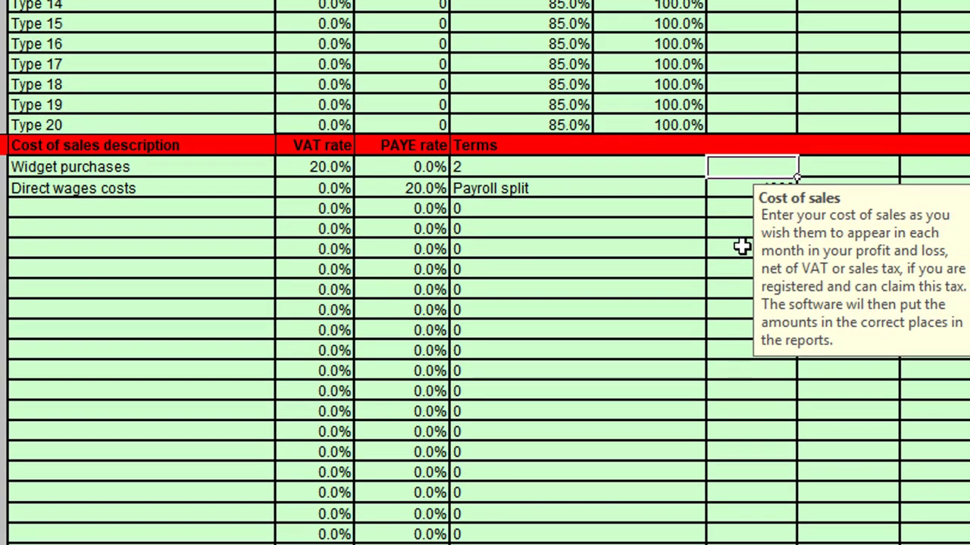
# Re-enter 5000 as the Dec-17 Widget purchases amount.
pyautogui.write('5000')
pyautogui.press('Return')
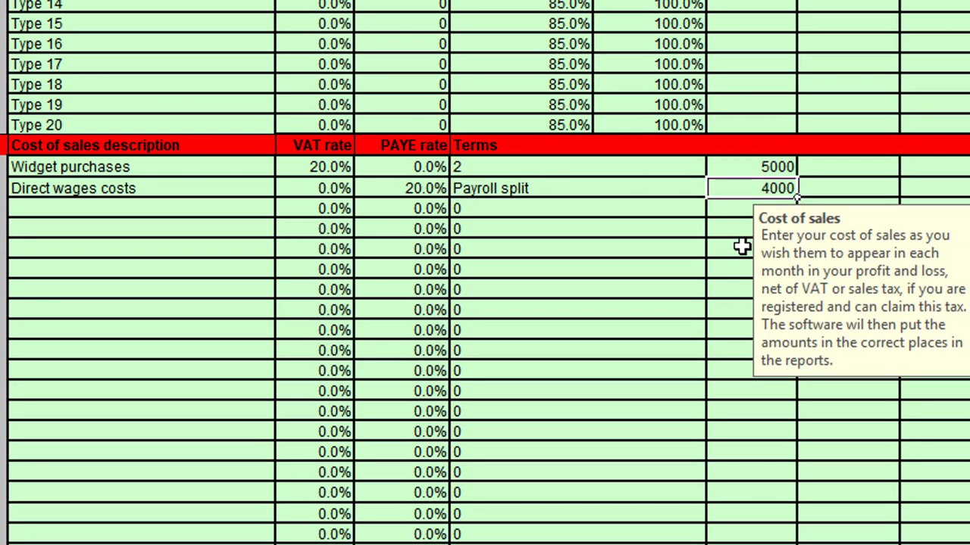
pyautogui.press('Up')
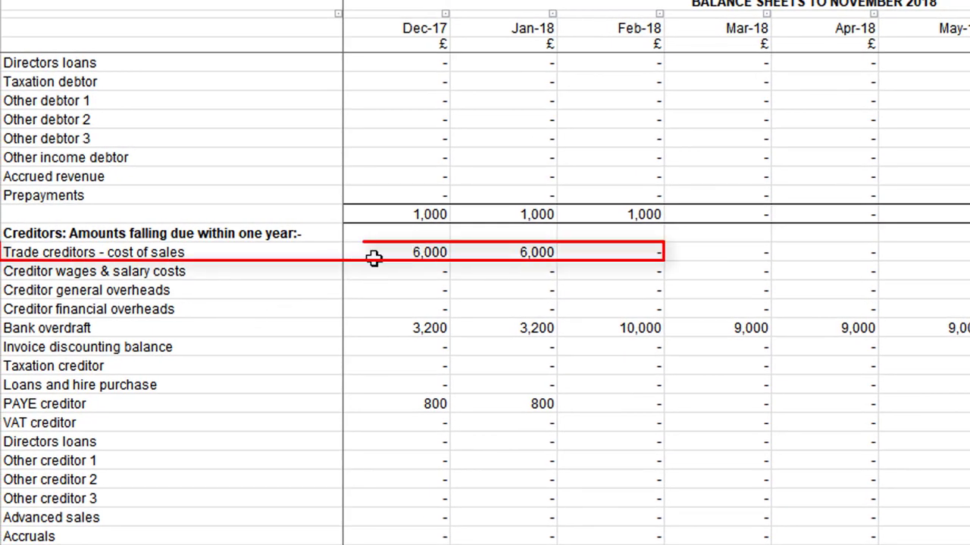
# Review the Dec-17, Jan-18 and Feb-18 Trade creditors and PAYE creditor balances.
pyautogui.click(369, 253)
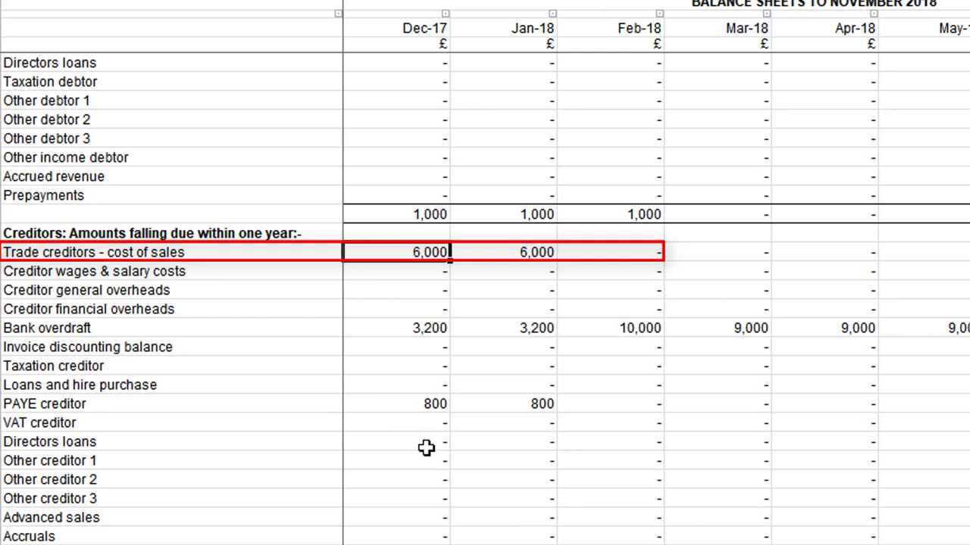
pyautogui.press('Right')
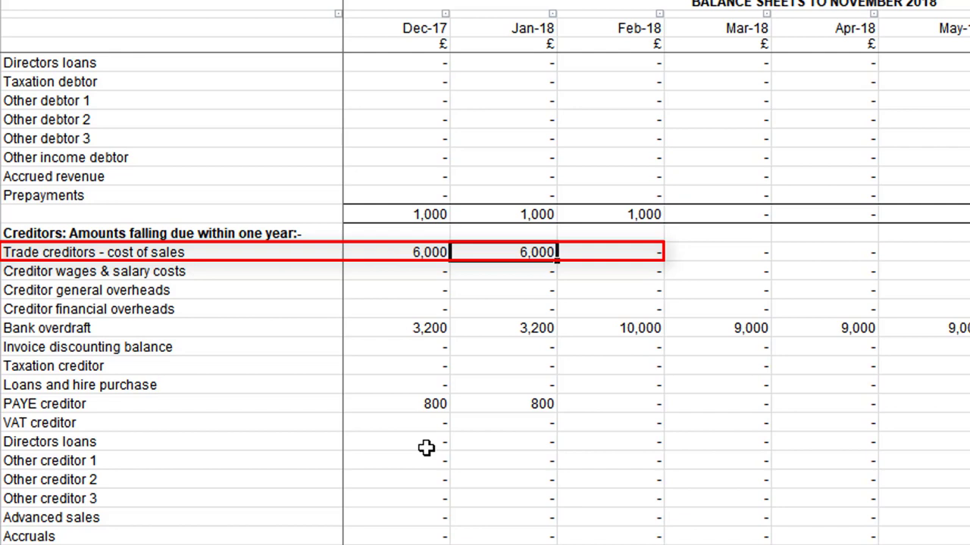
pyautogui.press('Right')
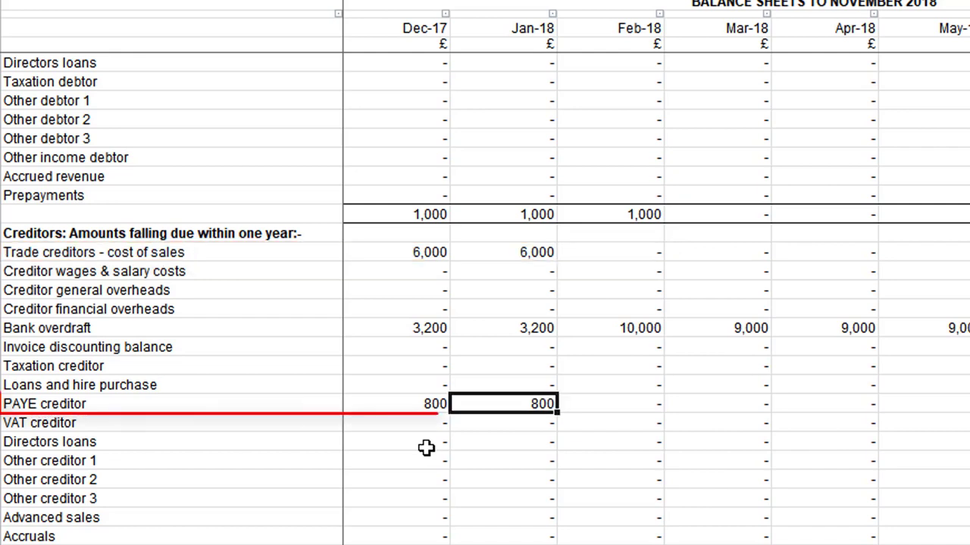
pyautogui.press('Left')
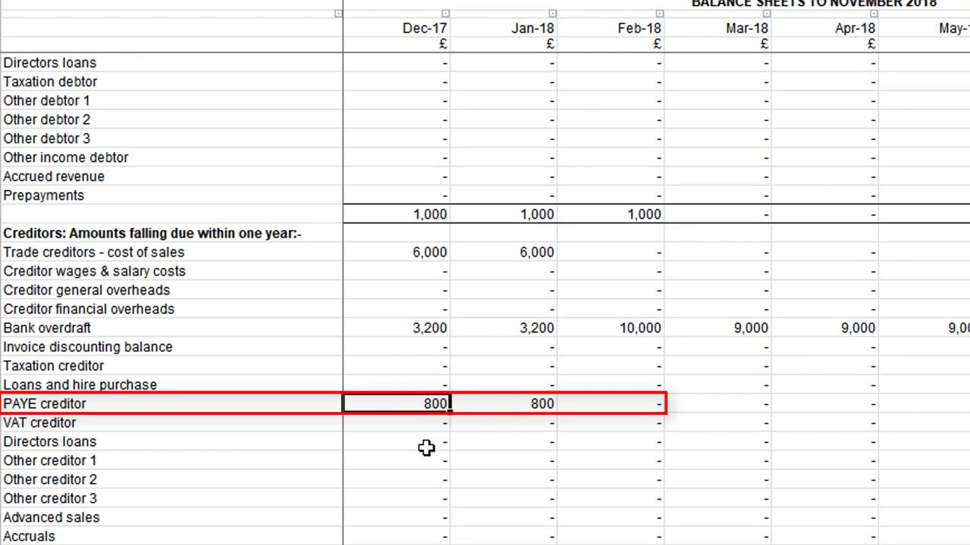
pyautogui.press('Right')
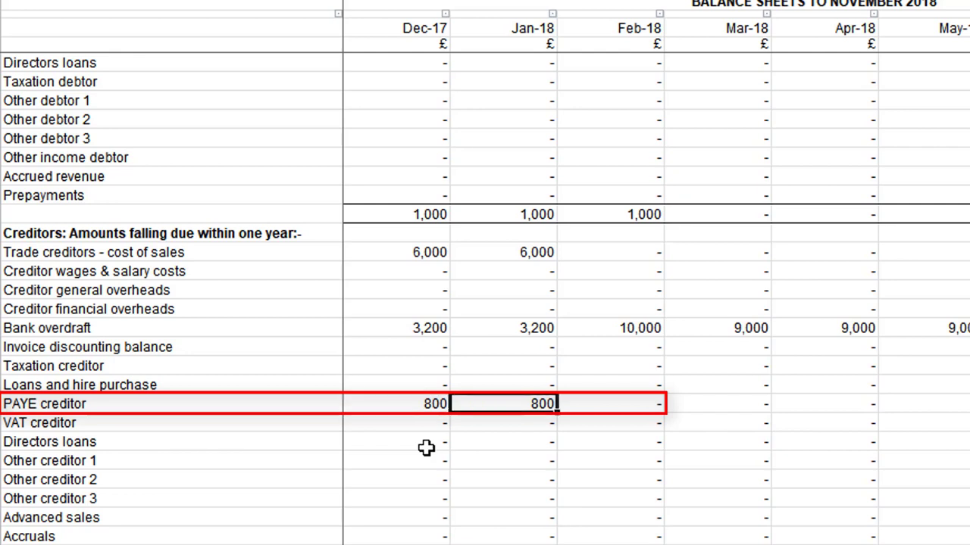
pyautogui.press('Right')
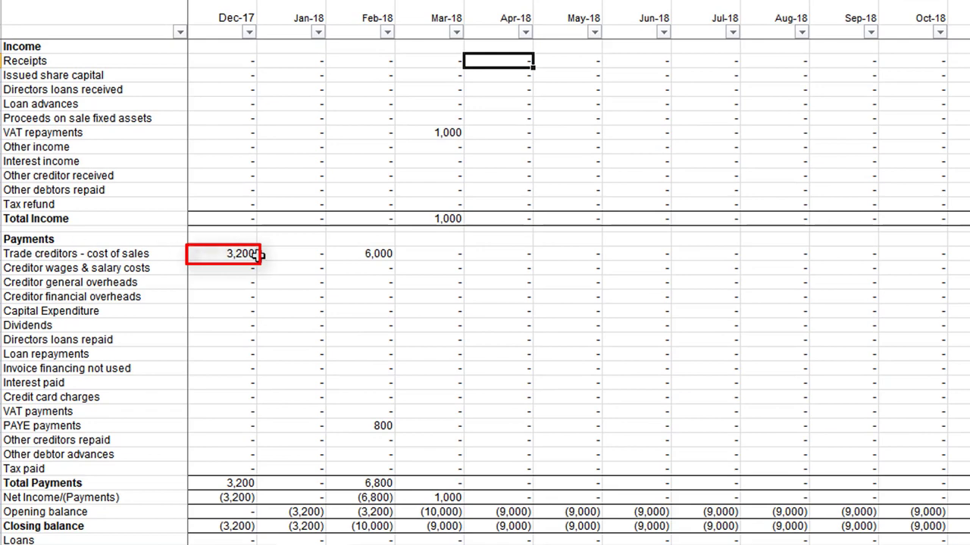
pyautogui.scroll(-1, 238, 255)
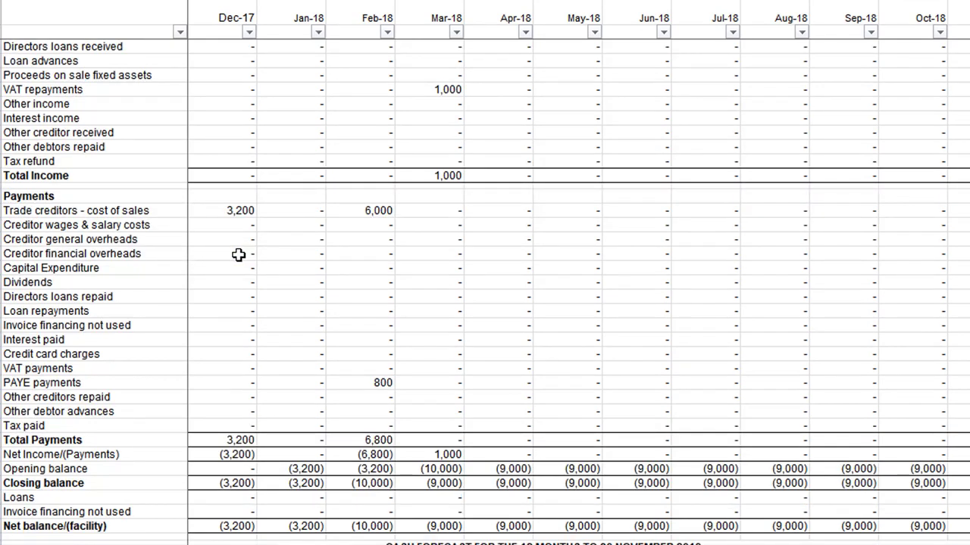